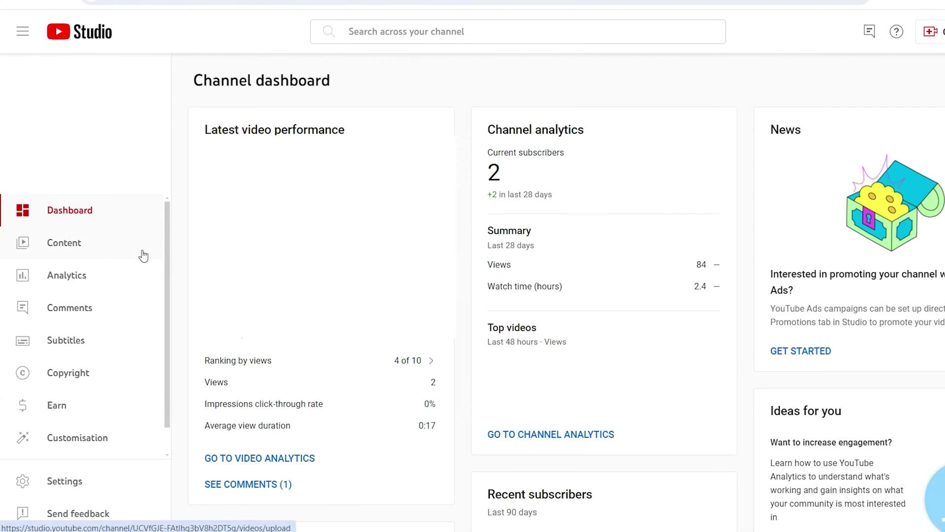
Open the channel's Feature eligibility settings and expand the Advanced features requirements.
{"action": "left_click", "coordinate": [61, 484]}
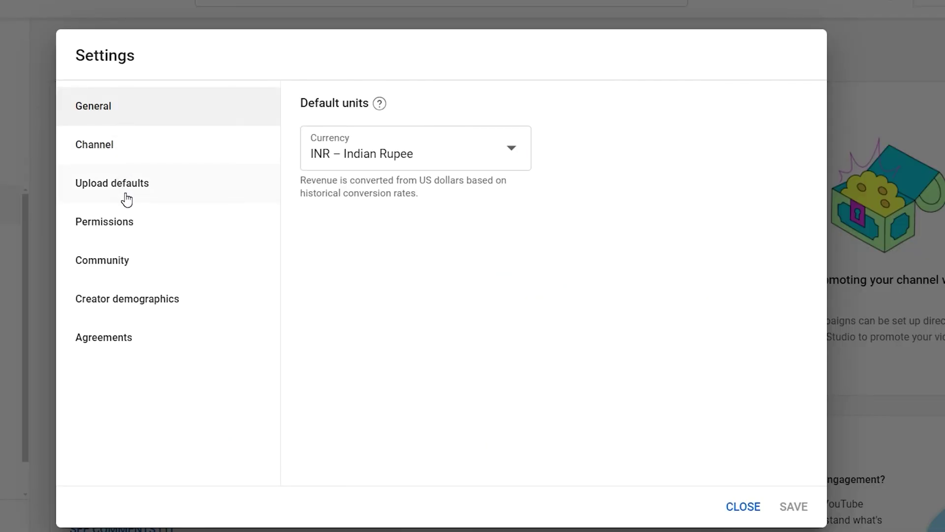
{"action": "left_click", "coordinate": [117, 146]}
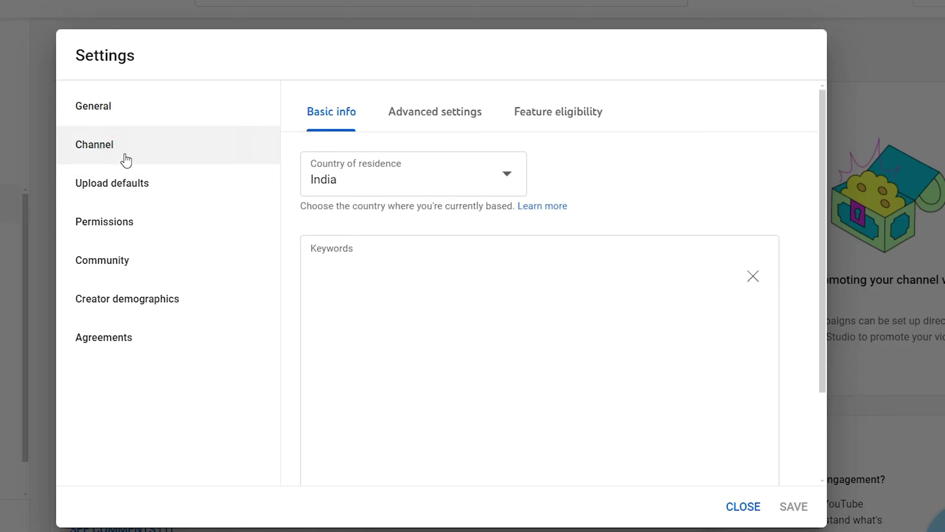
{"action": "left_click", "coordinate": [551, 120]}
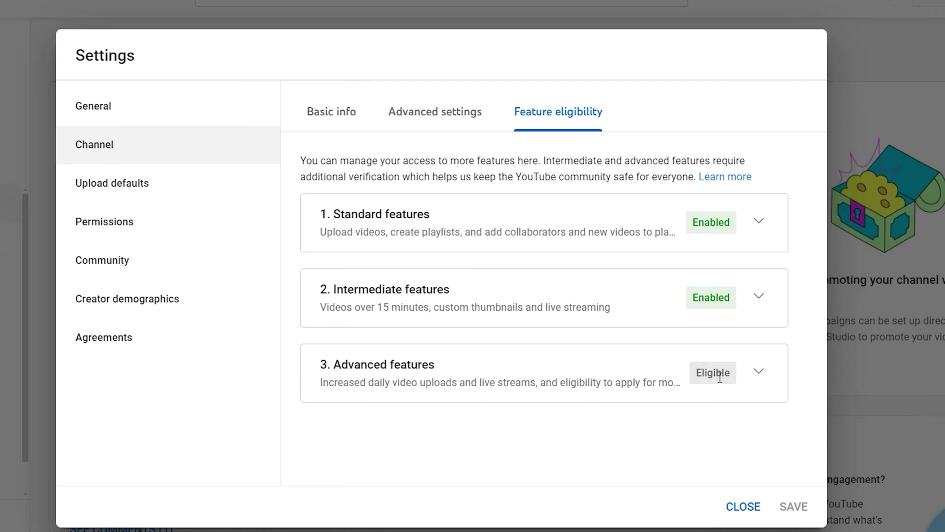
{"action": "left_click", "coordinate": [759, 372]}
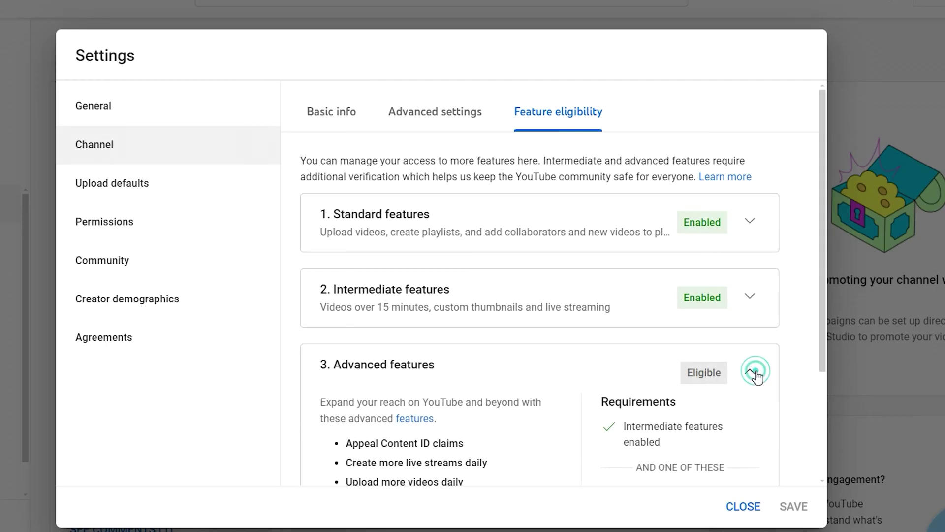
{"action": "scroll", "coordinate": [553, 365], "scroll_direction": "down", "scroll_amount": 3}
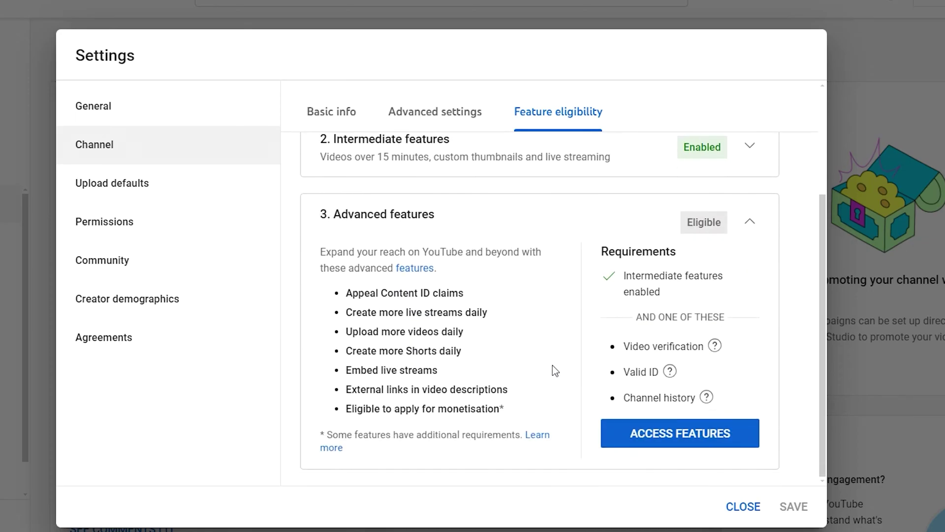
Start access to advanced features, bringing up the video verification, ID, or channel-history choices.
{"action": "left_click", "coordinate": [689, 443]}
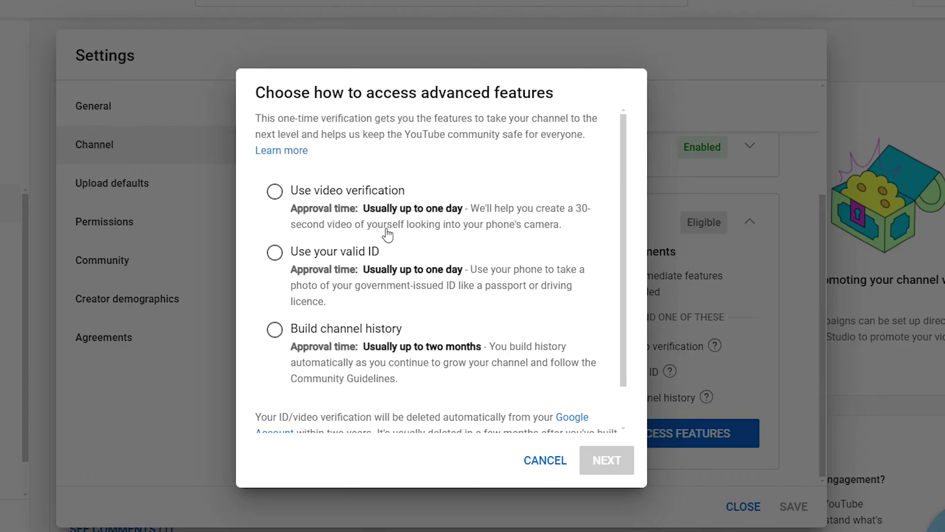
Request video verification so the verification link is emailed, and close the confirmation.
{"action": "left_click", "coordinate": [275, 194]}
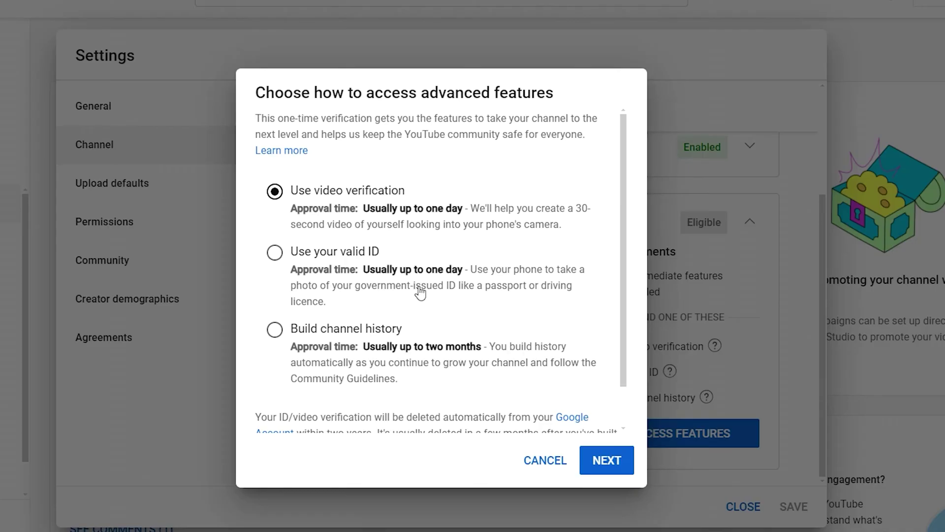
{"action": "left_click", "coordinate": [621, 467]}
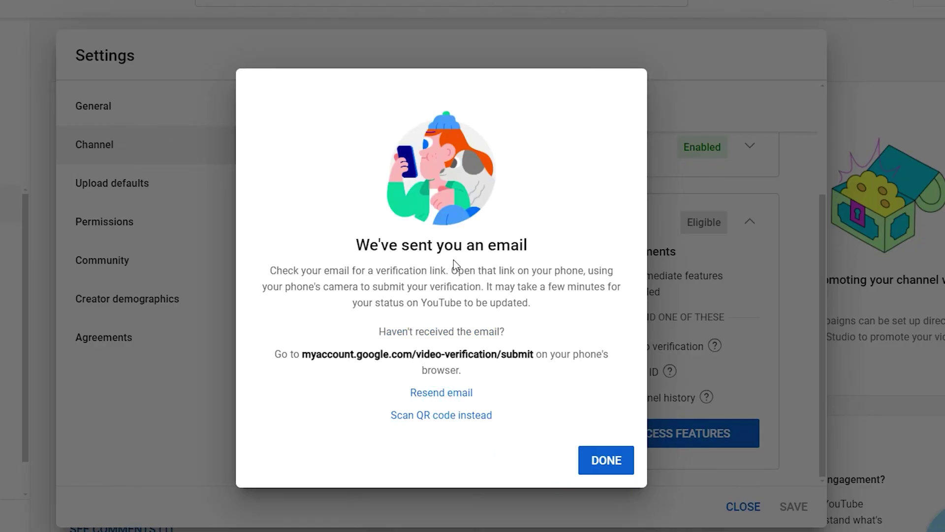
{"action": "left_click", "coordinate": [606, 460]}
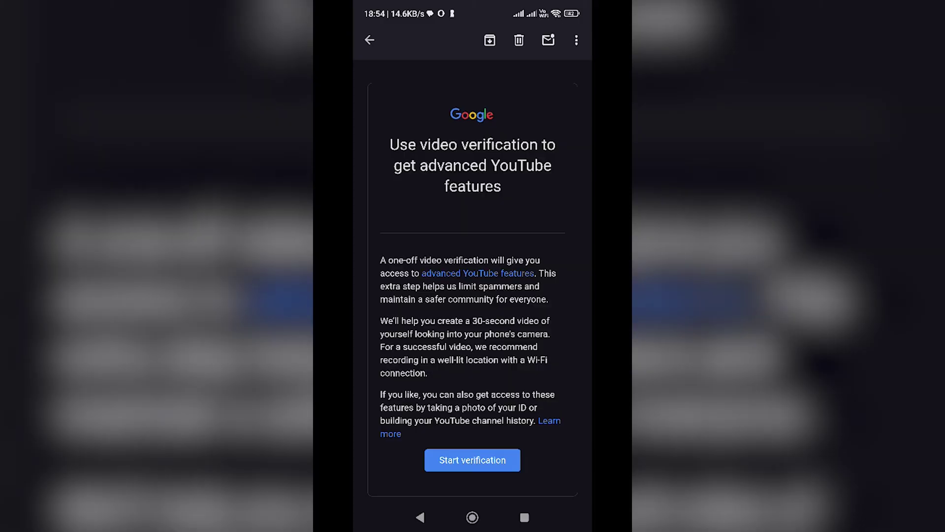
Start verification from the Gmail email, consent to video use, and agree to the terms.
{"action": "left_click", "coordinate": [446, 465]}
{"action": "scroll", "coordinate": [473, 296], "scroll_direction": "down", "scroll_amount": 5}
{"action": "scroll", "coordinate": [473, 295], "scroll_direction": "down", "scroll_amount": 4}
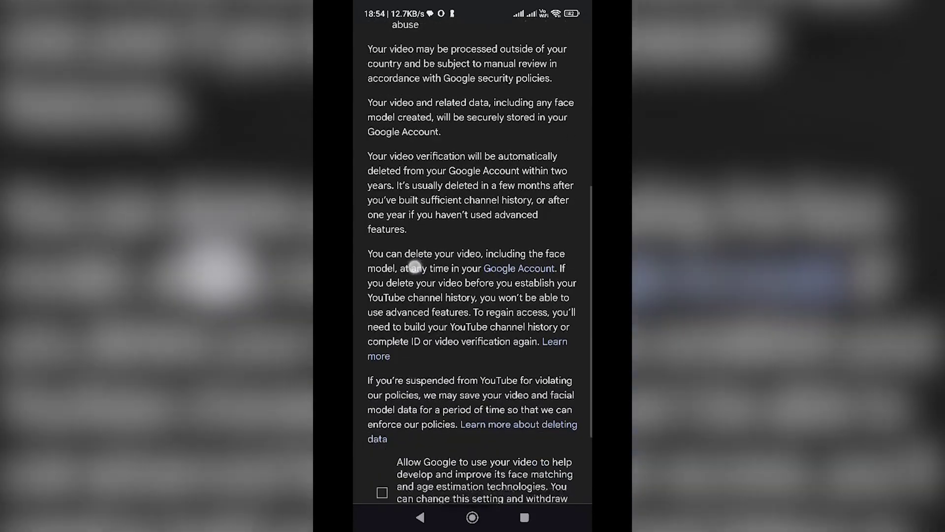
{"action": "left_click", "coordinate": [382, 400]}
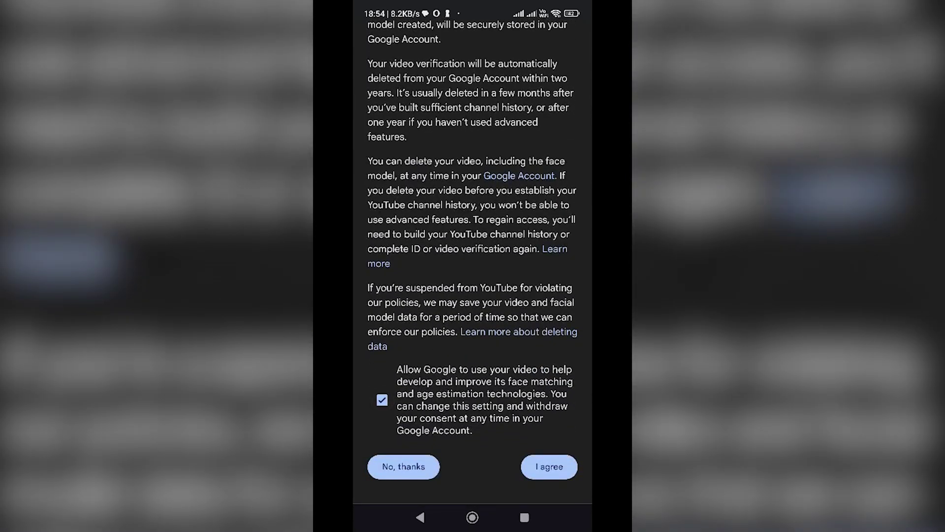
{"action": "left_click", "coordinate": [550, 466]}
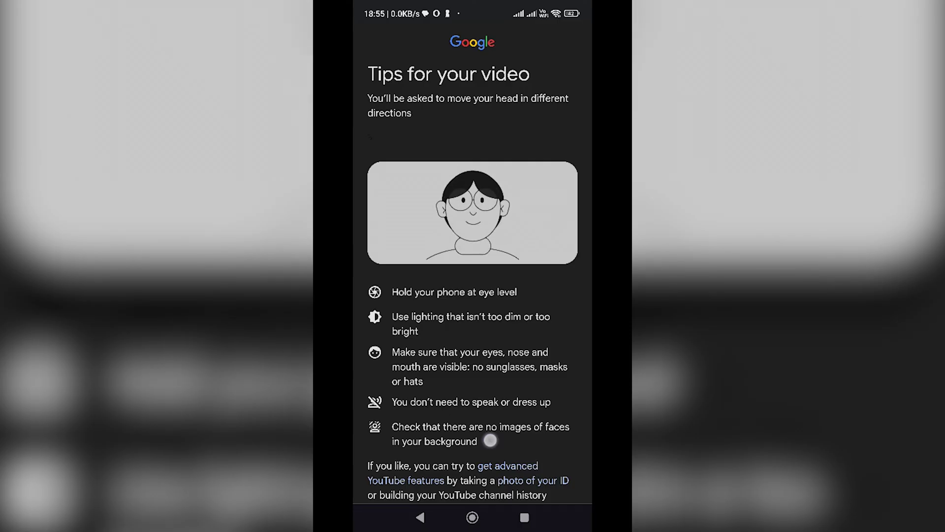
{"action": "left_click_drag", "start_coordinate": [489, 440], "coordinate": [490, 340]}
Move past the video recording tips to begin camera verification.
{"action": "left_click", "coordinate": [554, 440]}
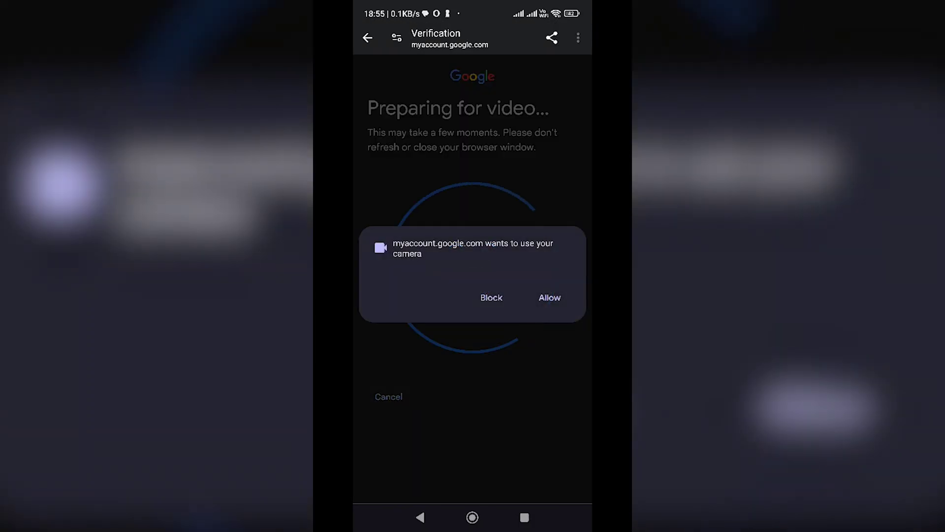